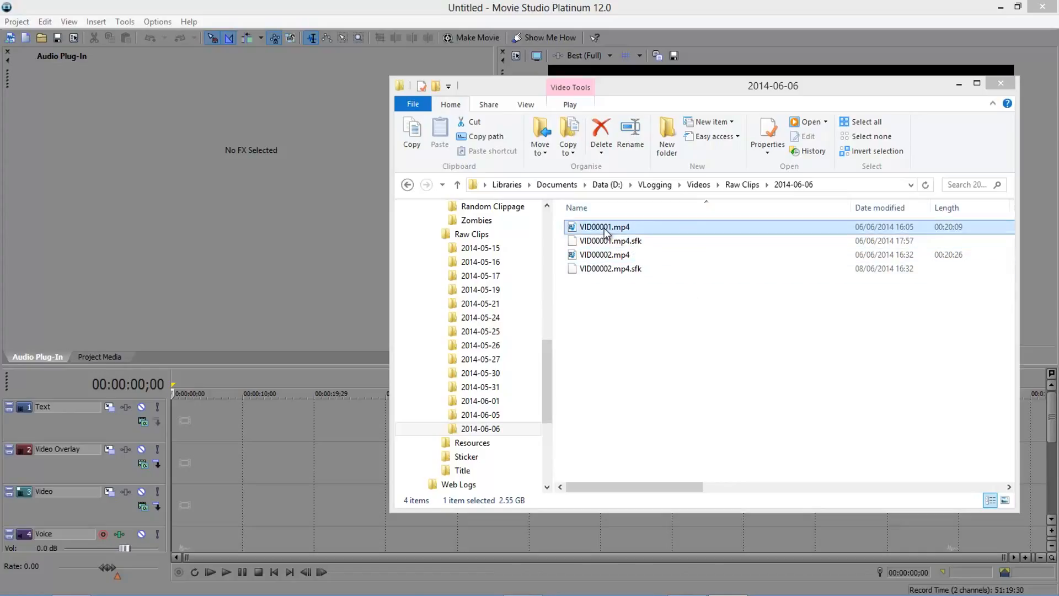
Add VID00001.mp4 from the 2014-06-06 folder to the Video track and return to the editor.
{"action": "left_click_drag", "start_coordinate": [607, 229], "coordinate": [149, 506]}
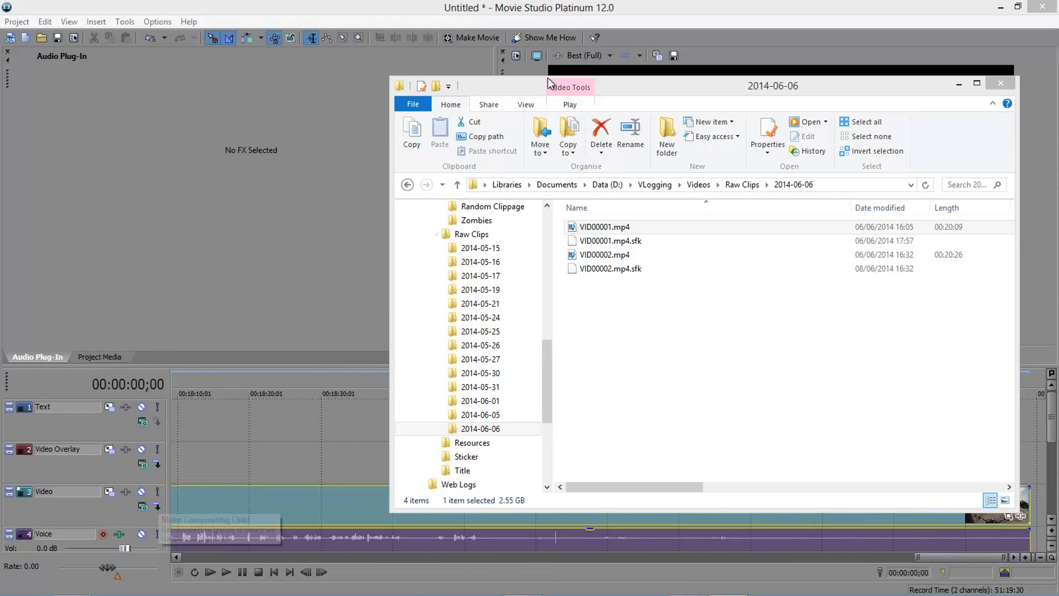
{"action": "left_click", "coordinate": [608, 3]}
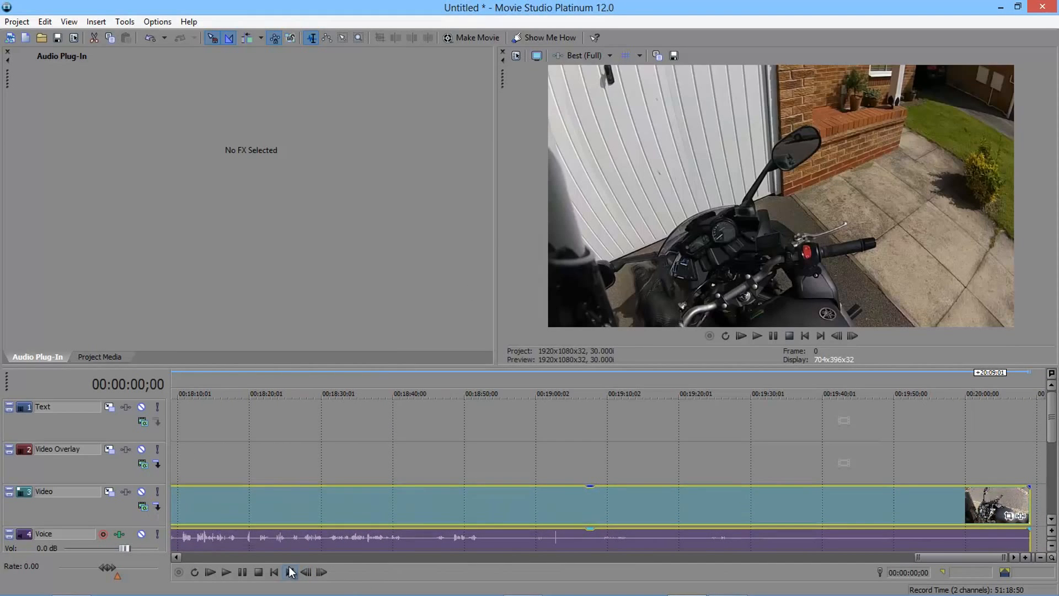
Split the clip at 00:11:03;00 and delete everything before that point.
{"action": "scroll", "coordinate": [293, 560], "scroll_direction": "up", "scroll_amount": 3}
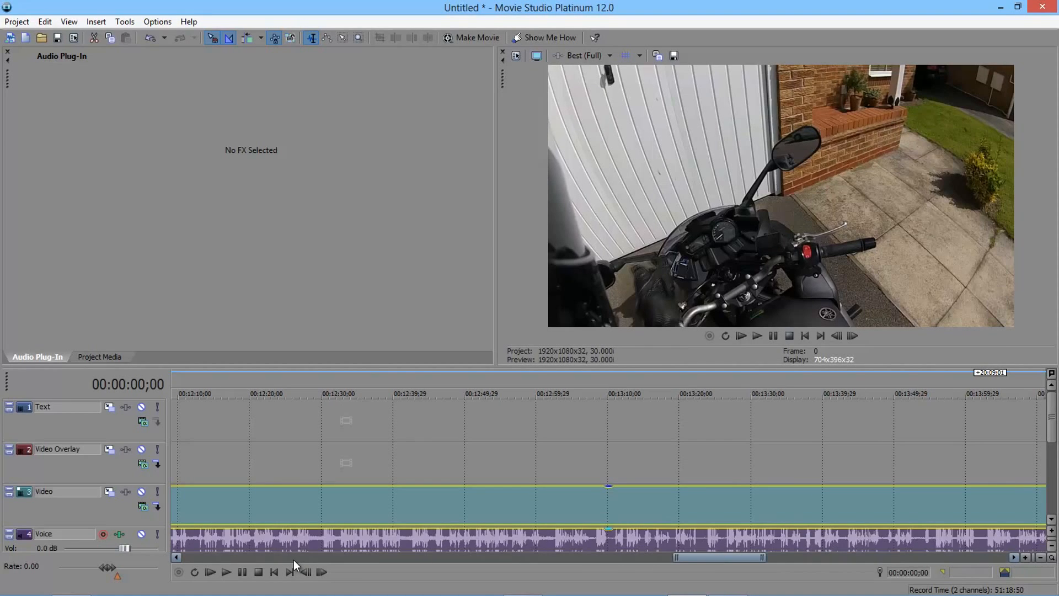
{"action": "left_click", "coordinate": [175, 556]}
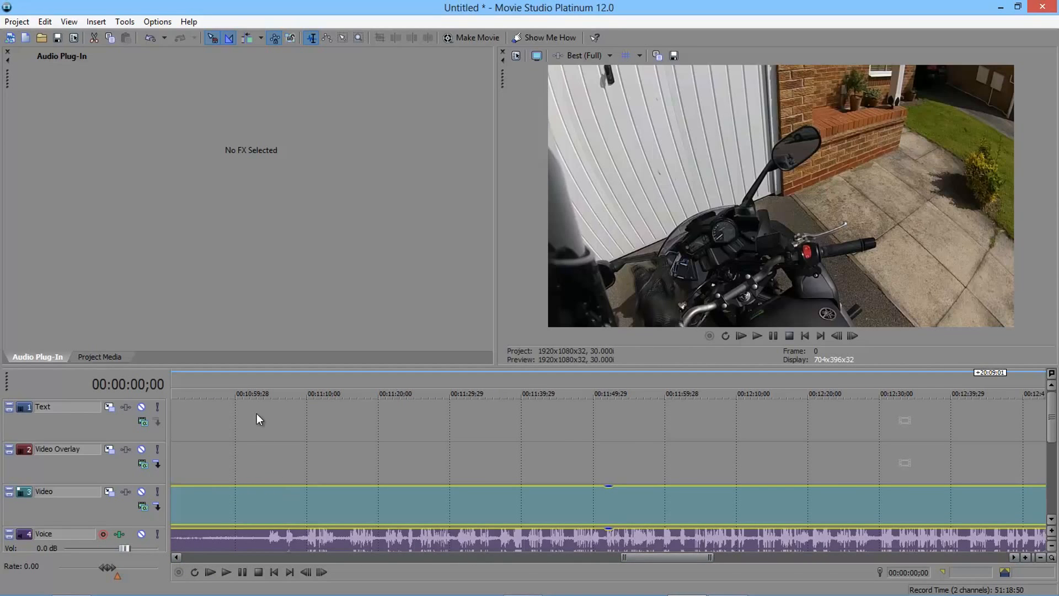
{"action": "left_click", "coordinate": [256, 412]}
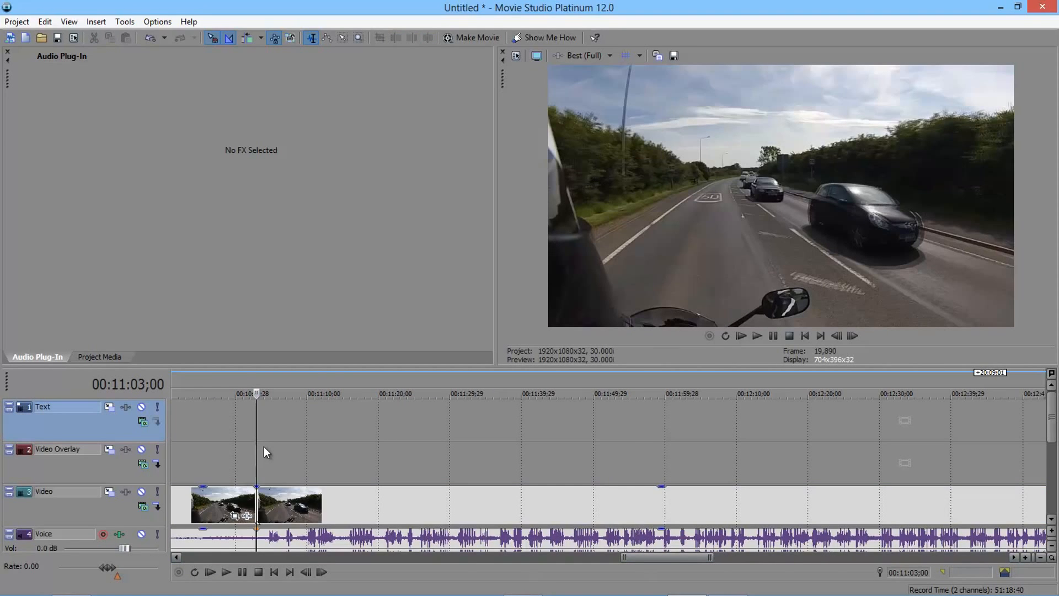
{"action": "left_click", "coordinate": [220, 497]}
{"action": "key", "text": "Delete"}
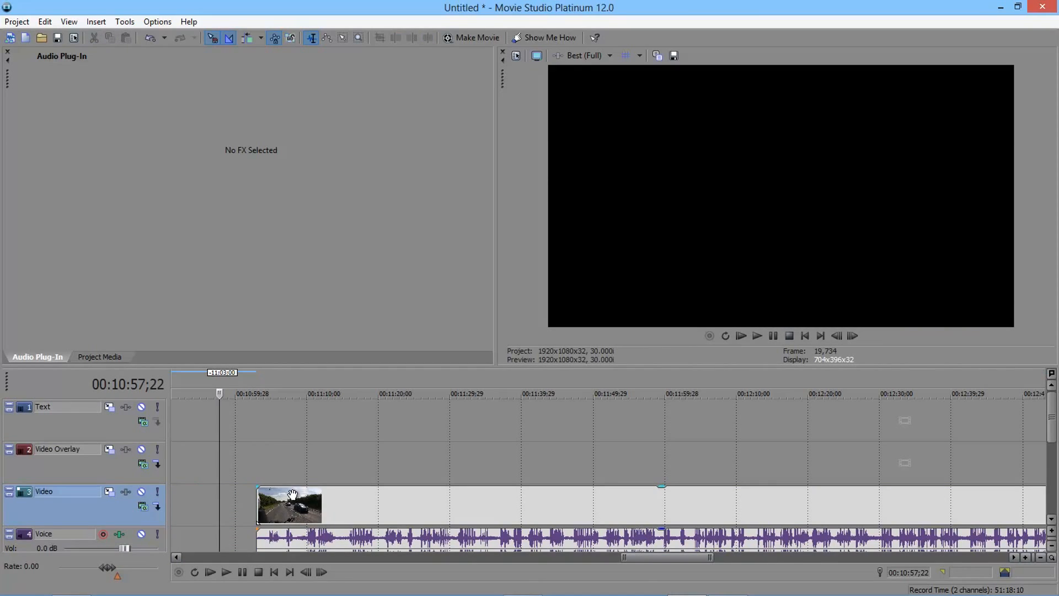
Split the remaining clip at 00:11:19;26 and delete the part after it.
{"action": "left_click", "coordinate": [377, 450]}
{"action": "key", "text": "s"}
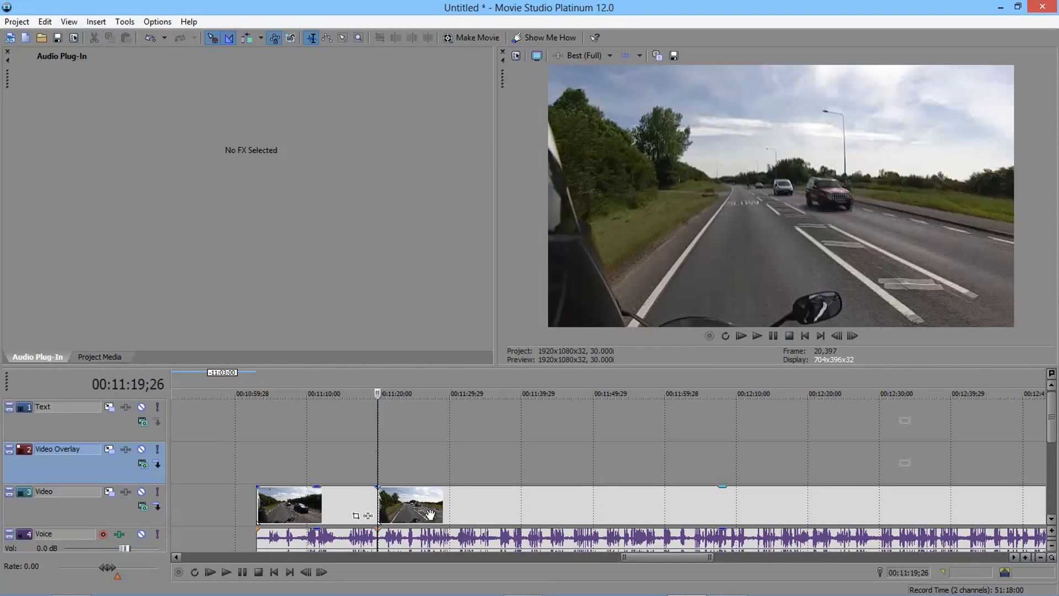
{"action": "left_click", "coordinate": [432, 515]}
{"action": "key", "text": "Delete"}
Move the remaining short clip to the very start of the timeline and play it from the start.
{"action": "left_click_drag", "start_coordinate": [332, 515], "coordinate": [2, 516]}
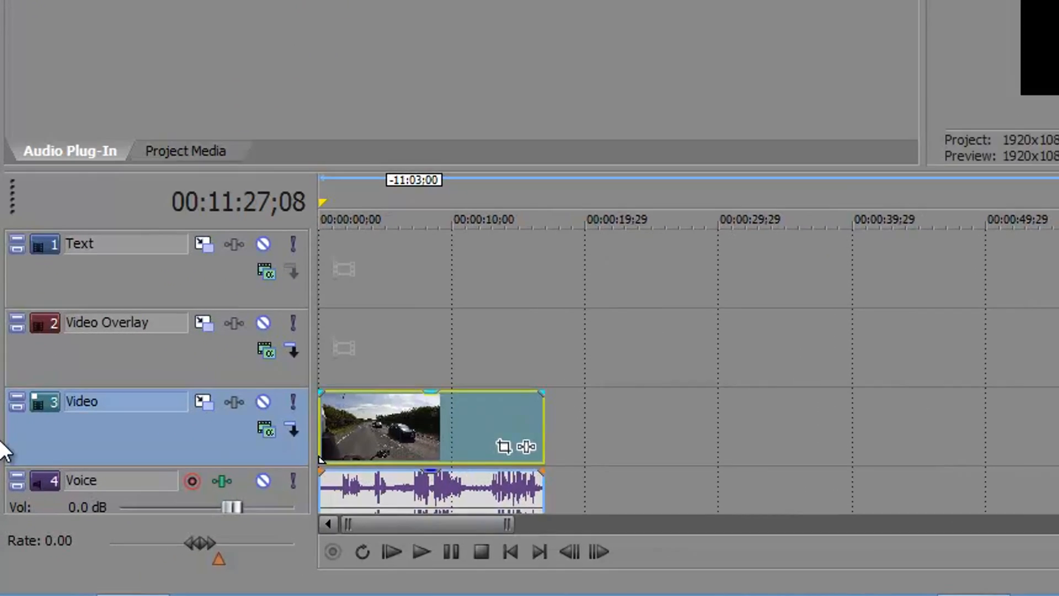
{"action": "left_click_drag", "start_coordinate": [1, 440], "coordinate": [2, 441]}
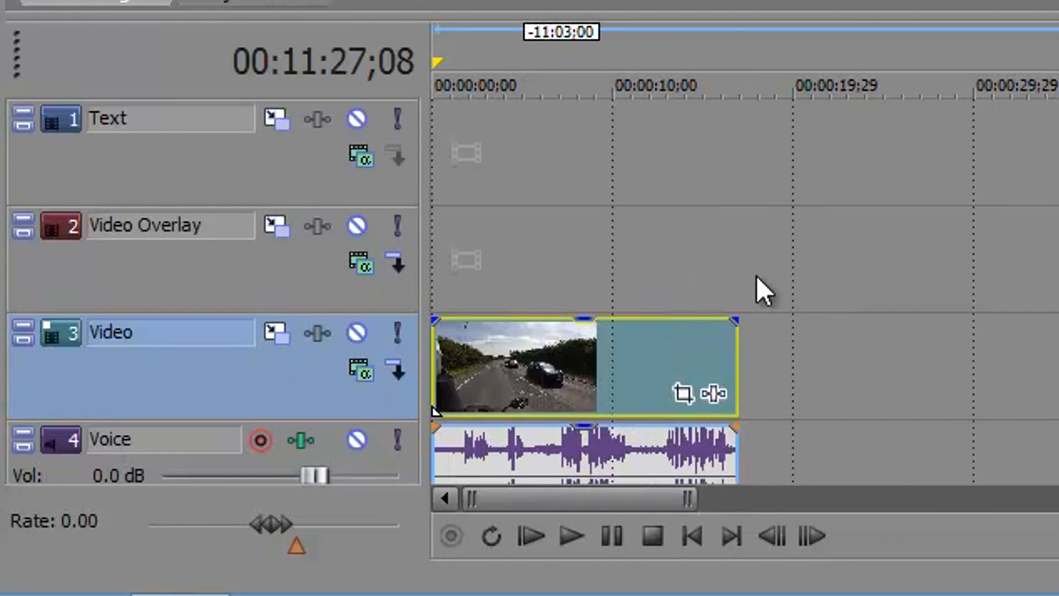
{"action": "left_click", "coordinate": [726, 277]}
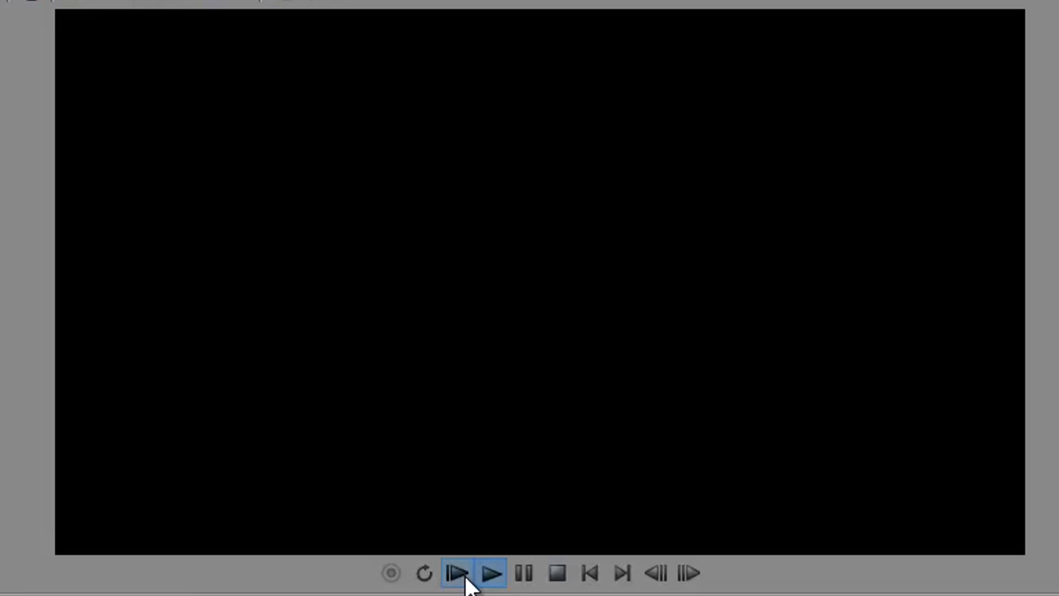
{"action": "left_click", "coordinate": [466, 578]}
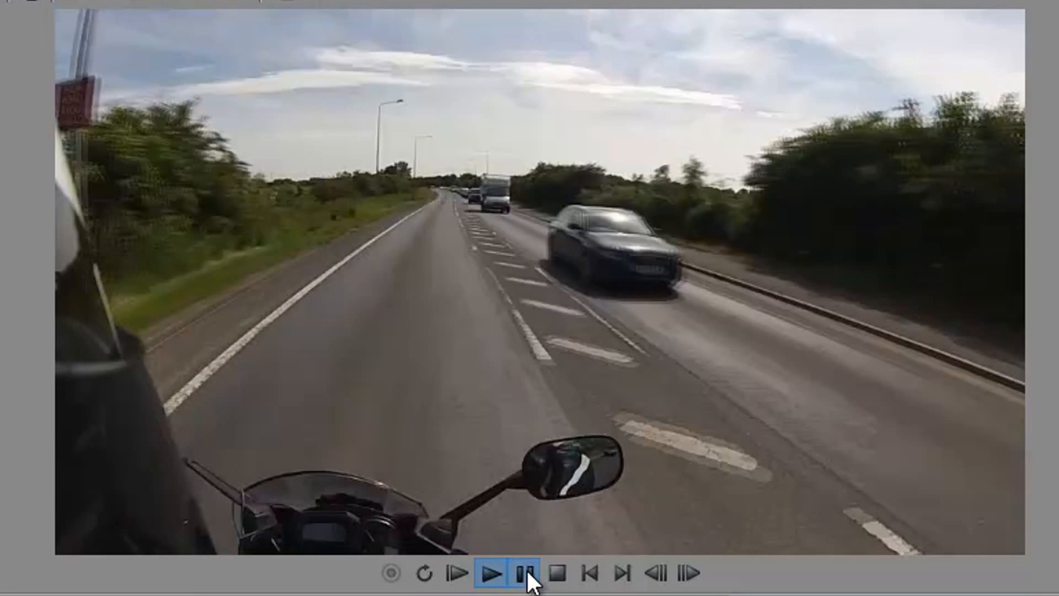
{"action": "left_click", "coordinate": [525, 574]}
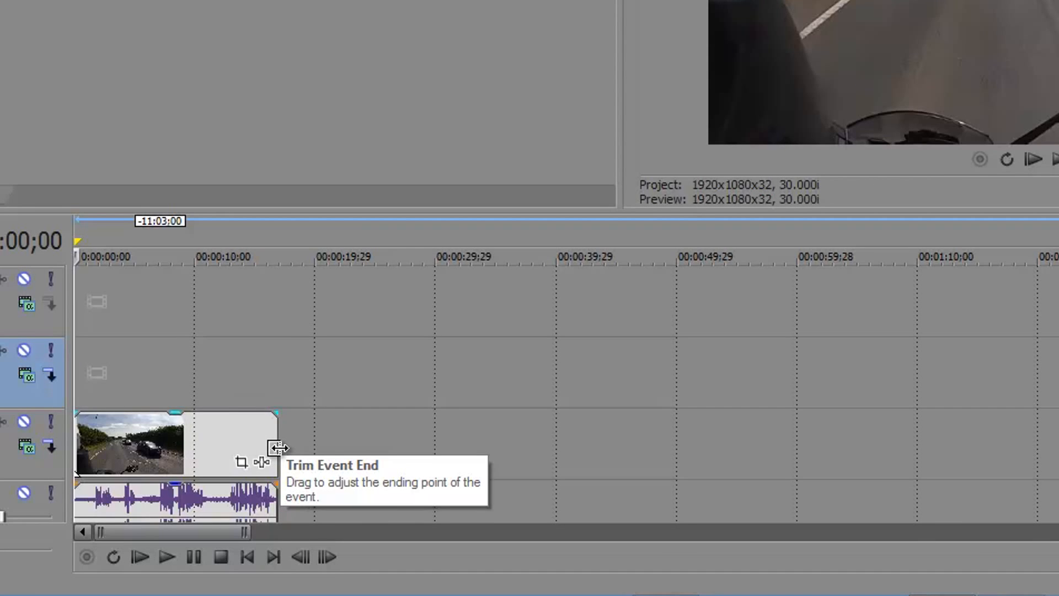
Extend the clip's end by 7 frames and time-stretch it by 51;13 for slow motion.
{"action": "mouse_move", "coordinate": [280, 443]}
{"action": "left_mouse_down"}
{"action": "mouse_move", "coordinate": [175, 439]}
{"action": "mouse_move", "coordinate": [283, 431]}
{"action": "left_mouse_up"}
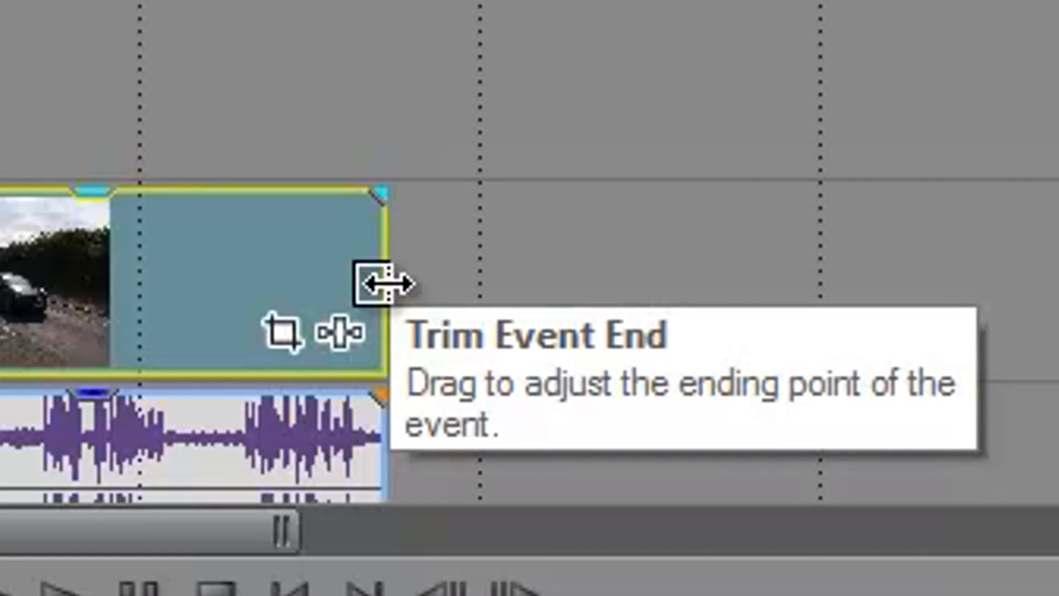
{"action": "key", "text": "ctrl"}
{"action": "key", "text": "ctrl"}
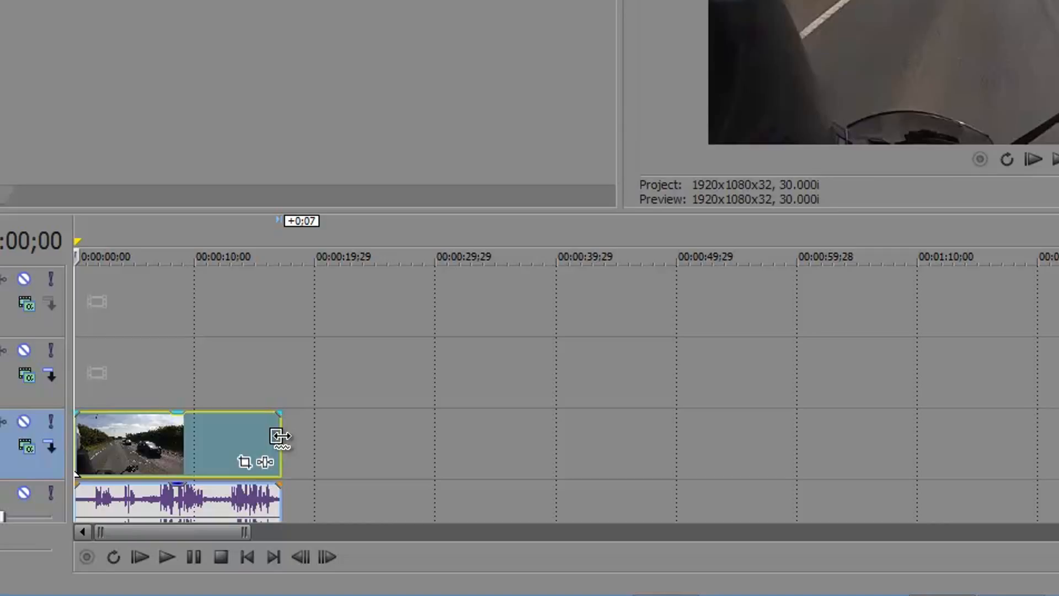
{"action": "left_click_drag", "start_coordinate": [281, 436], "coordinate": [900, 426]}
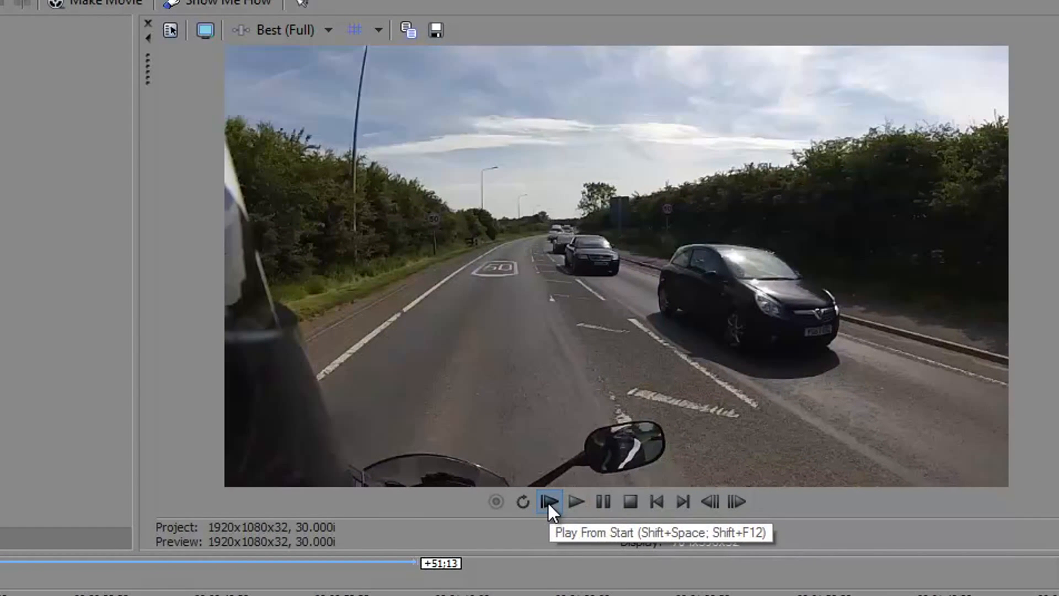
Preview the slow-motion clip from the start and set its video event to Disable resample.
{"action": "left_click", "coordinate": [548, 502]}
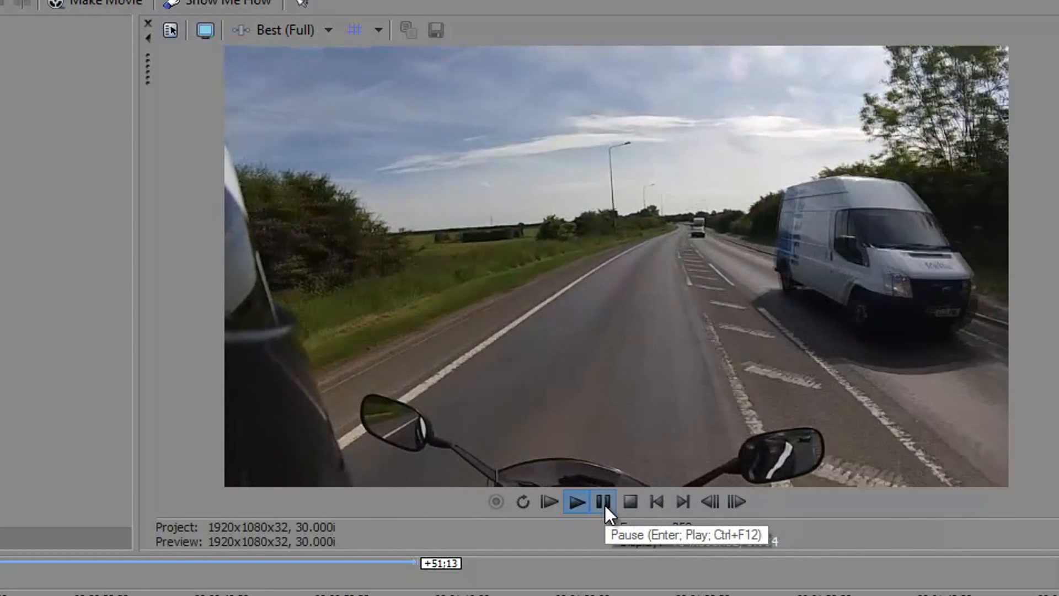
{"action": "left_click", "coordinate": [604, 505]}
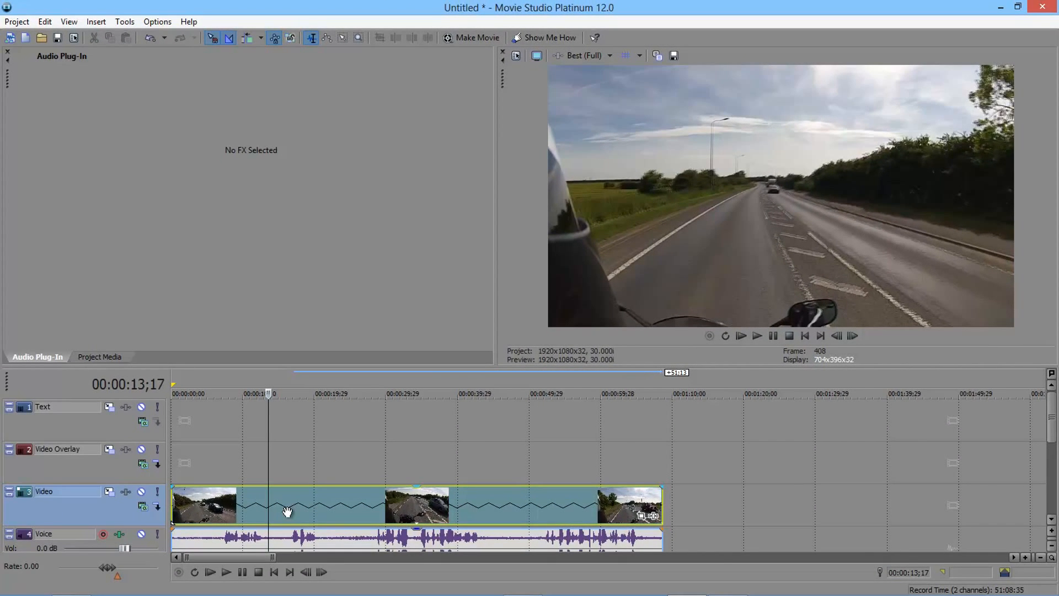
{"action": "right_click", "coordinate": [315, 508]}
{"action": "left_click", "coordinate": [335, 504]}
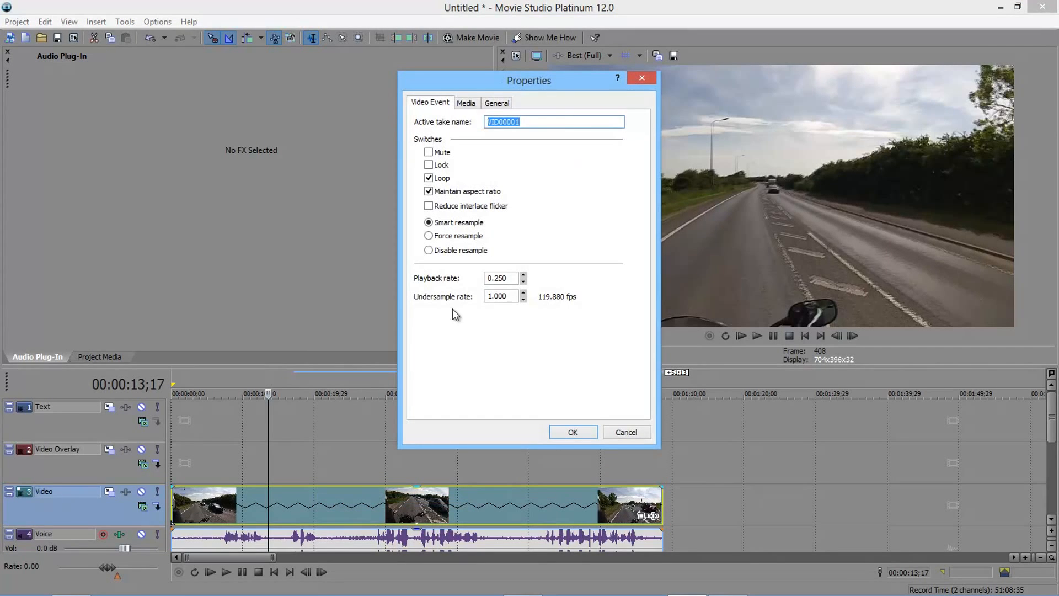
{"action": "left_click", "coordinate": [458, 251]}
{"action": "left_click", "coordinate": [576, 434]}
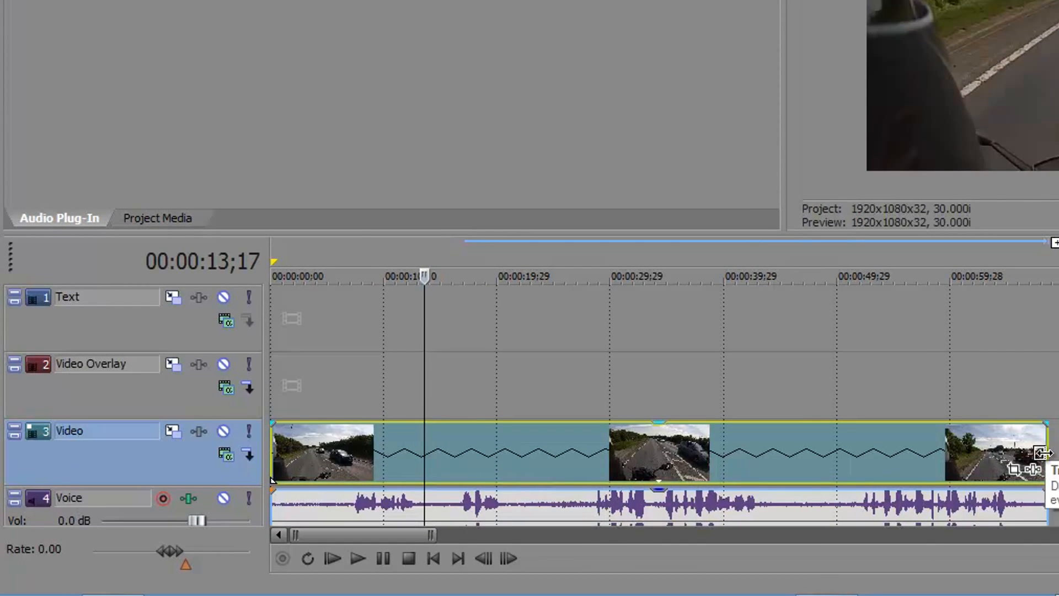
Compress the stretched clip by 1:04;11 into fast motion and preview it from the start.
{"action": "left_click_drag", "start_coordinate": [1042, 453], "coordinate": [232, 473]}
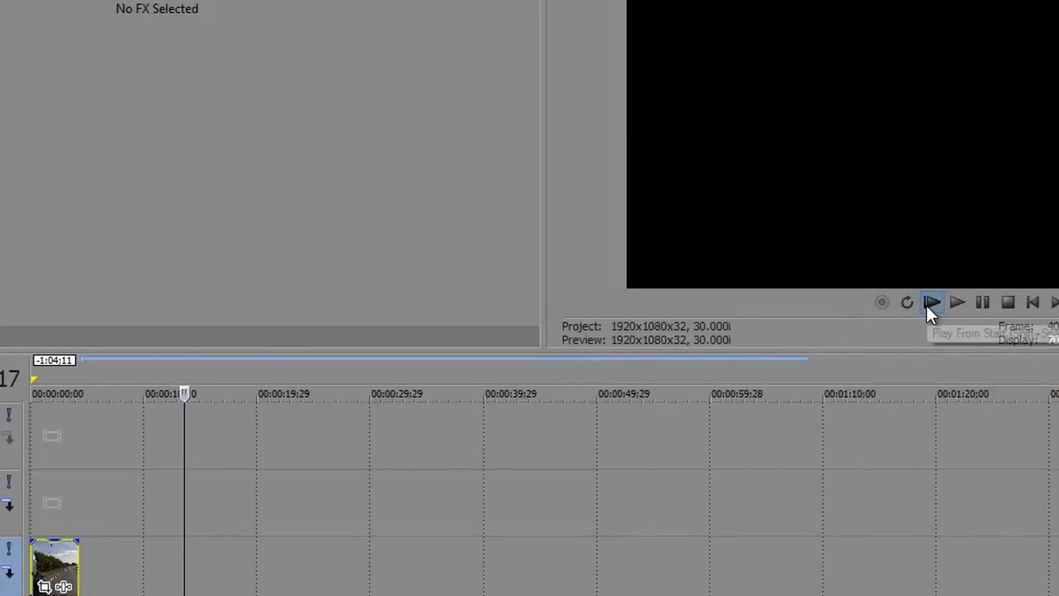
{"action": "left_click", "coordinate": [930, 303]}
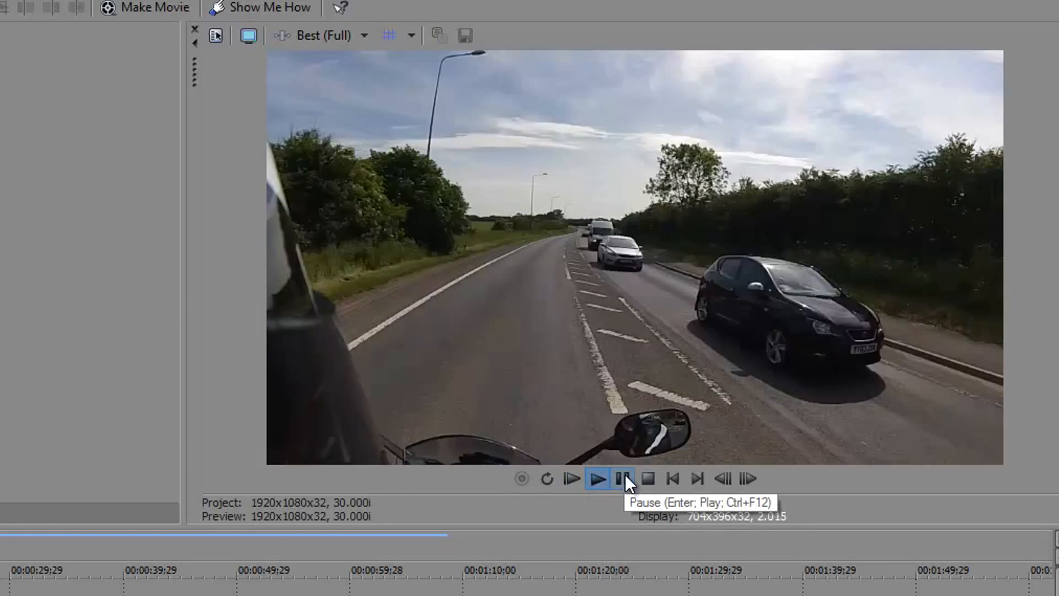
{"action": "left_click", "coordinate": [624, 478]}
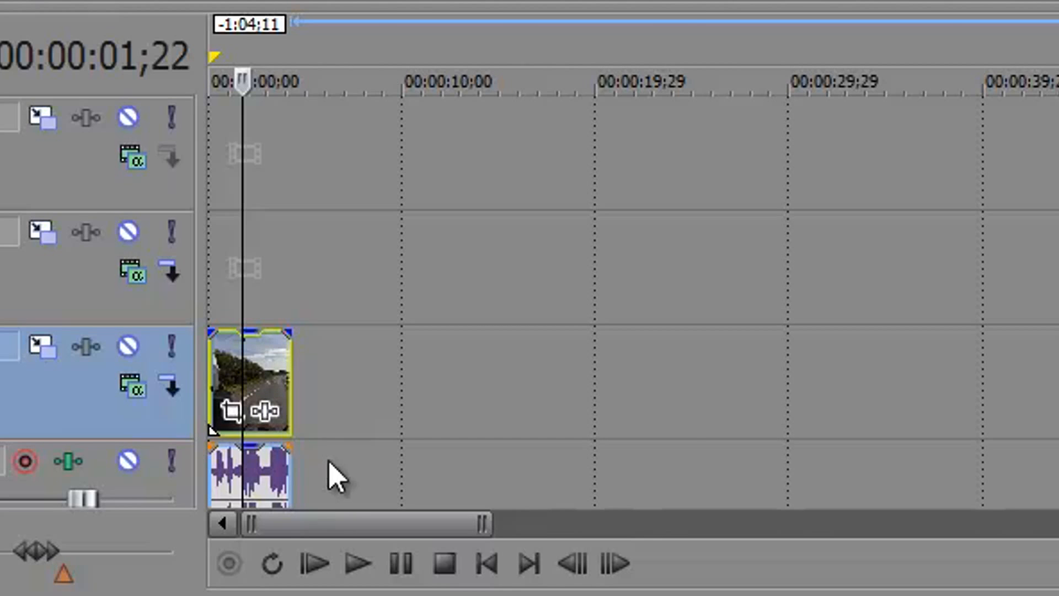
Lock the audio event's pitch change to the time stretch and play the sped-up clip from the start.
{"action": "right_click", "coordinate": [259, 484]}
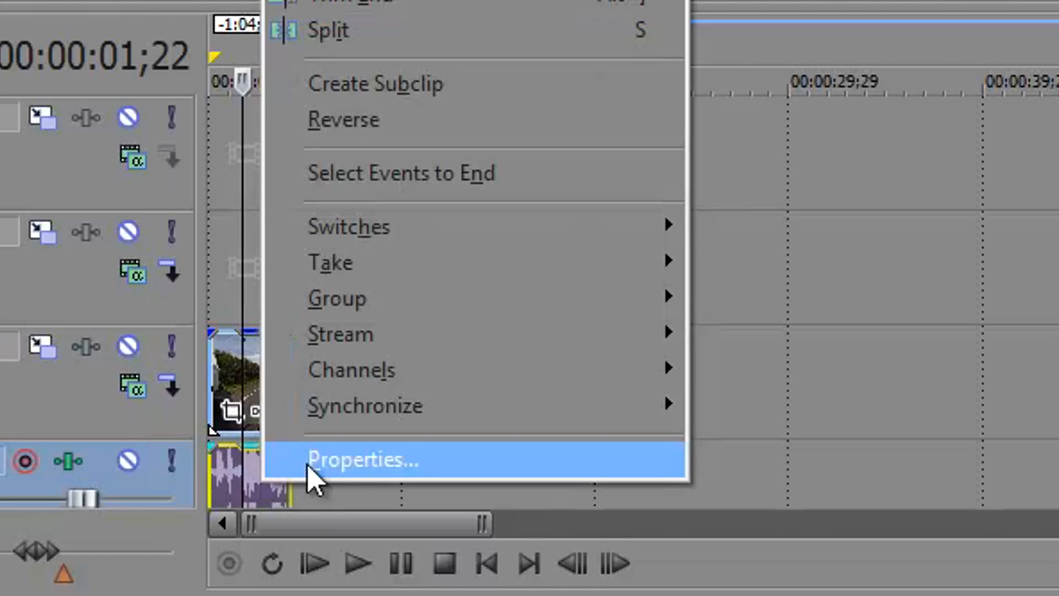
{"action": "left_click", "coordinate": [291, 475]}
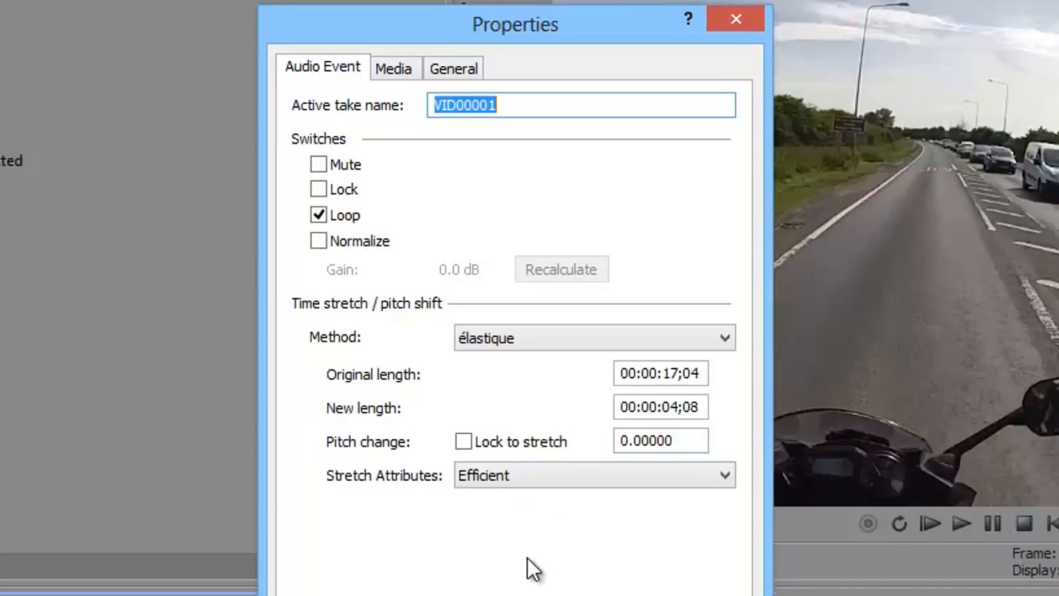
{"action": "left_click", "coordinate": [464, 441]}
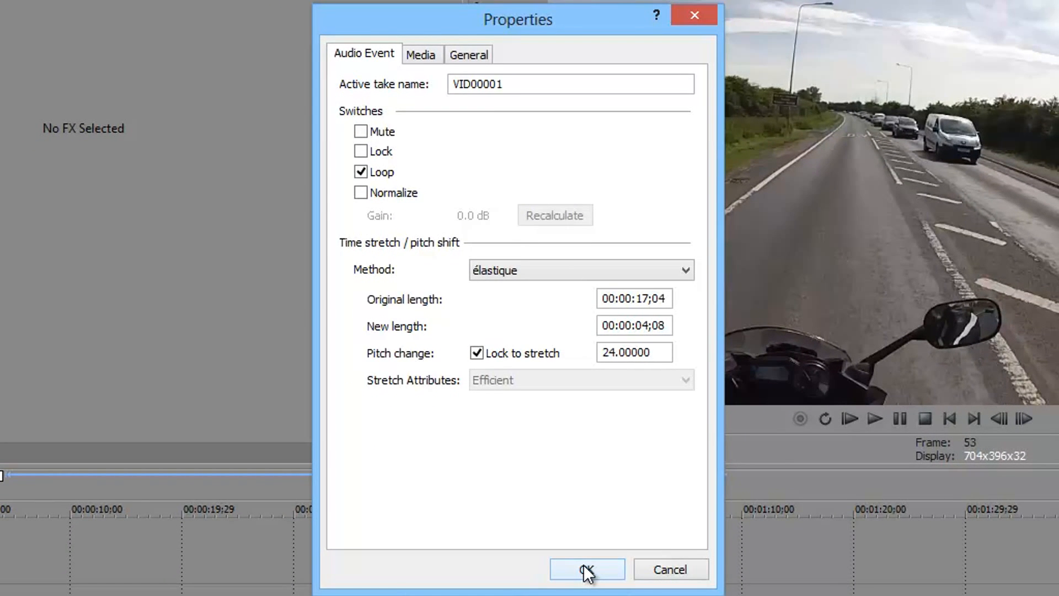
{"action": "left_click", "coordinate": [585, 570]}
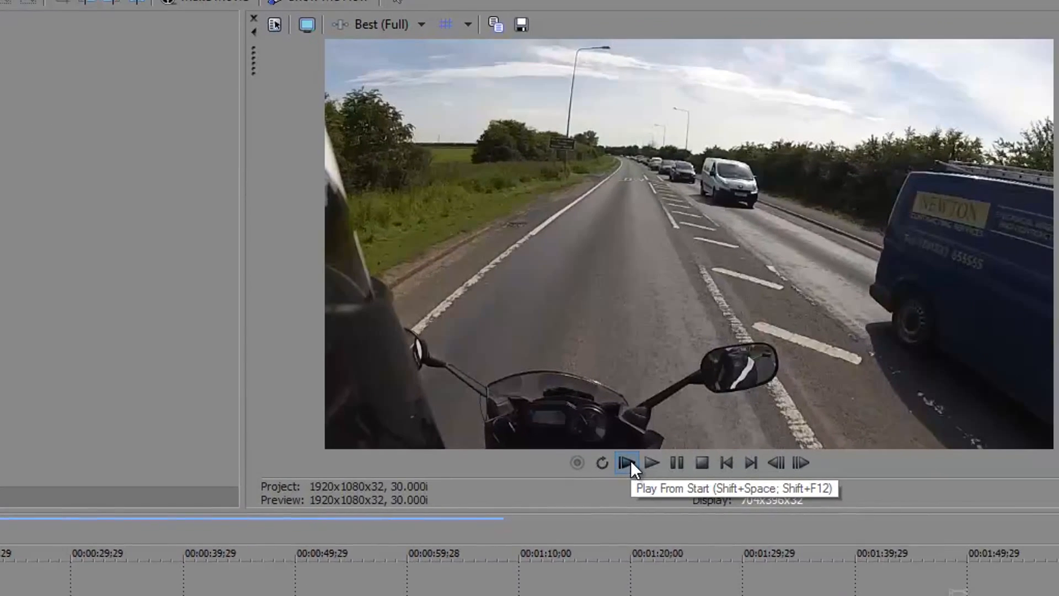
{"action": "left_click", "coordinate": [629, 465]}
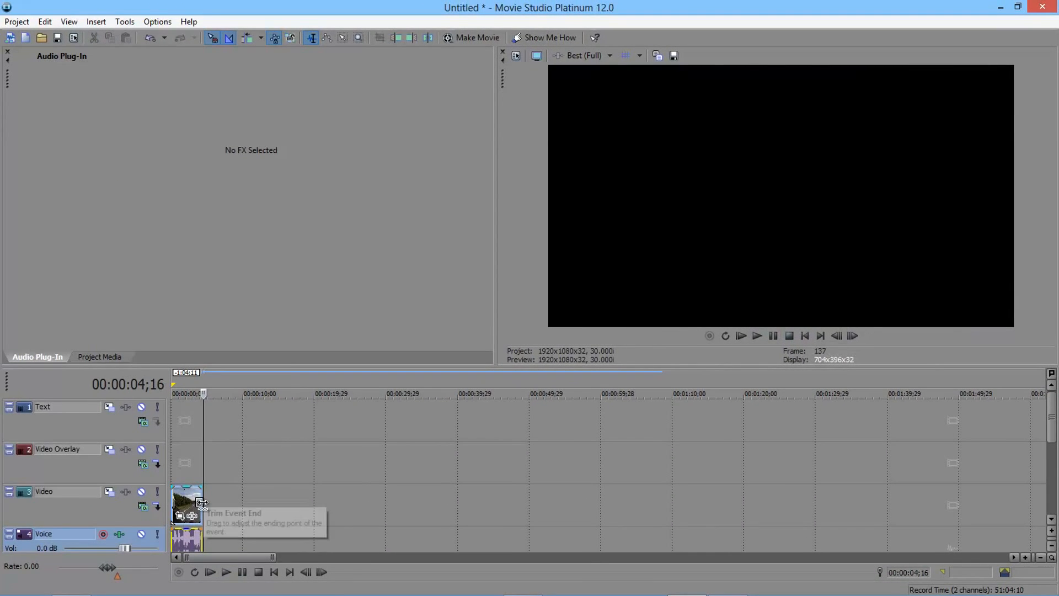
Time-stretch the sped-up clip by 1:04;11 back into slow motion and preview it.
{"action": "left_click_drag", "start_coordinate": [202, 502], "coordinate": [839, 484]}
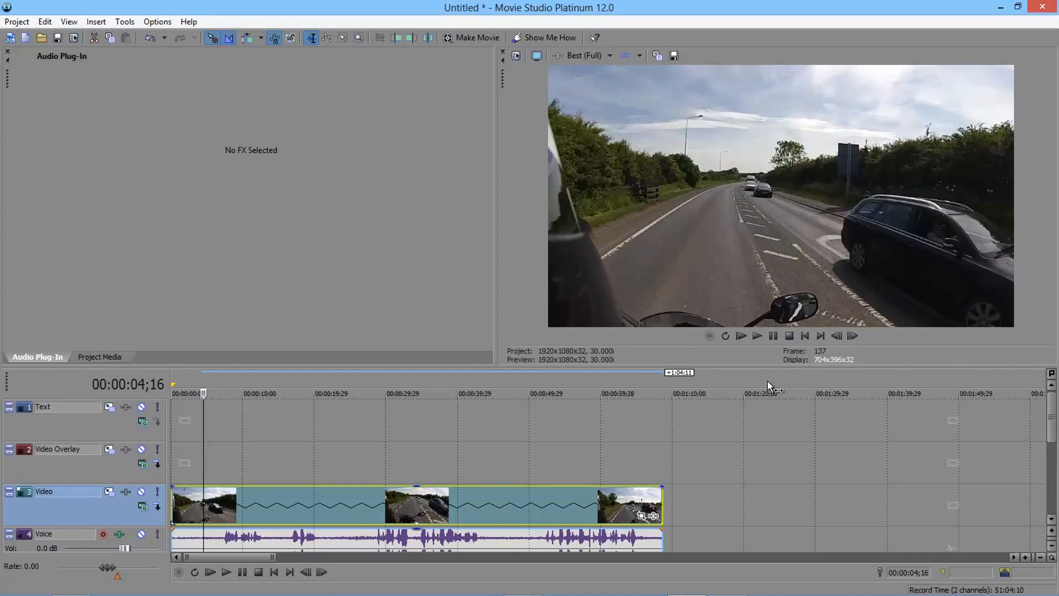
{"action": "left_click", "coordinate": [756, 340]}
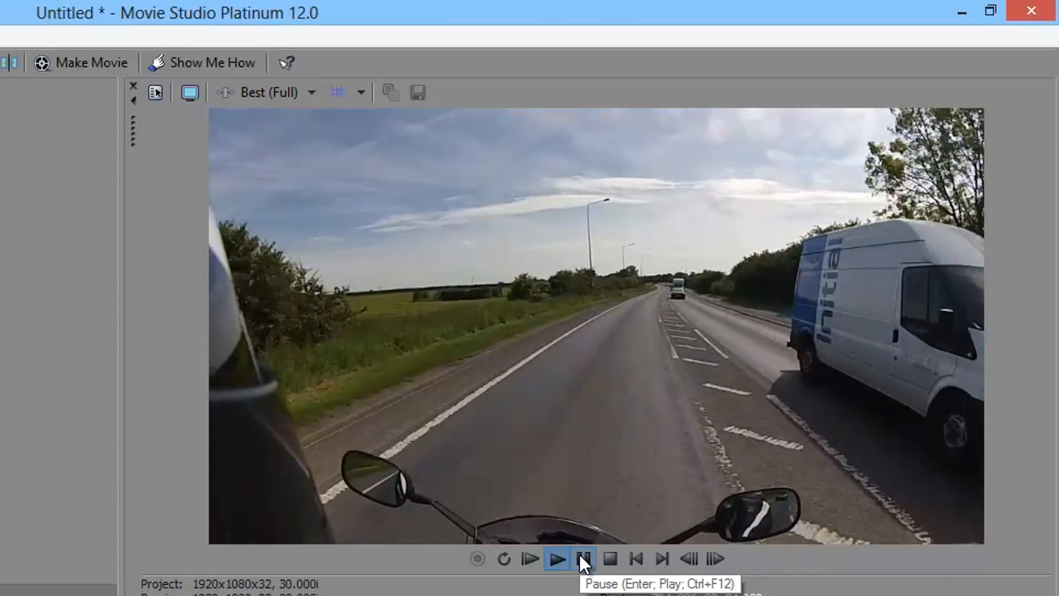
{"action": "left_click", "coordinate": [580, 557]}
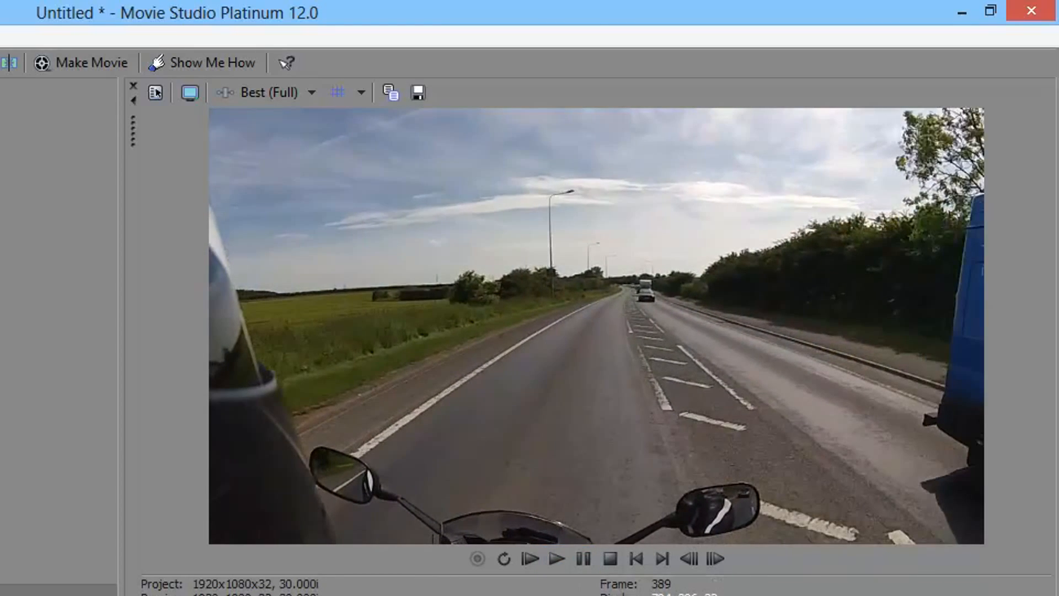
Compress the slow-motion clip to about 30 seconds, preview it, and compress it further to about 12 seconds.
{"action": "left_click_drag", "start_coordinate": [645, 528], "coordinate": [384, 489]}
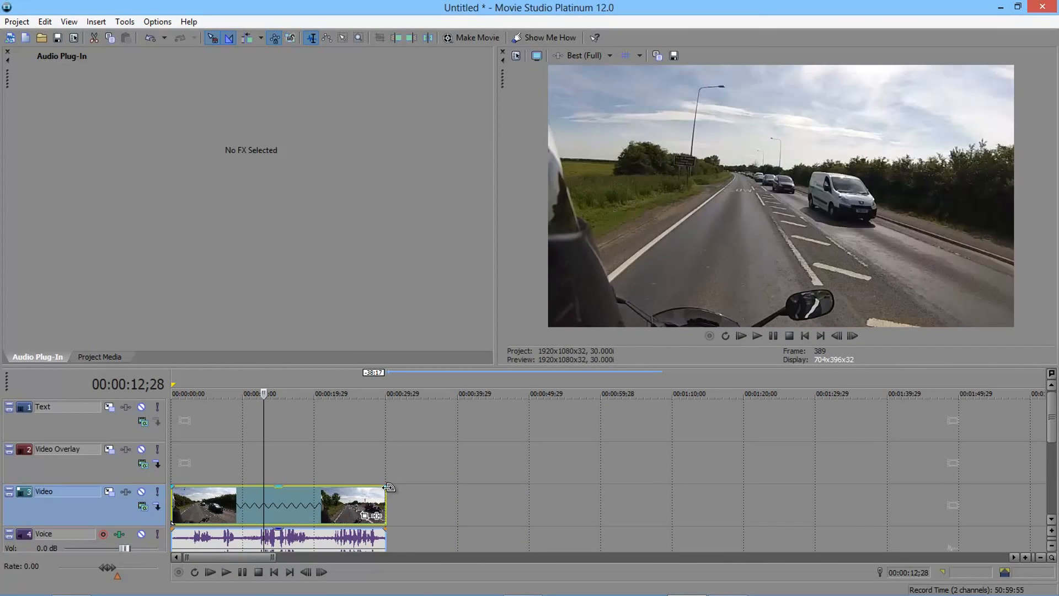
{"action": "left_click", "coordinate": [183, 504]}
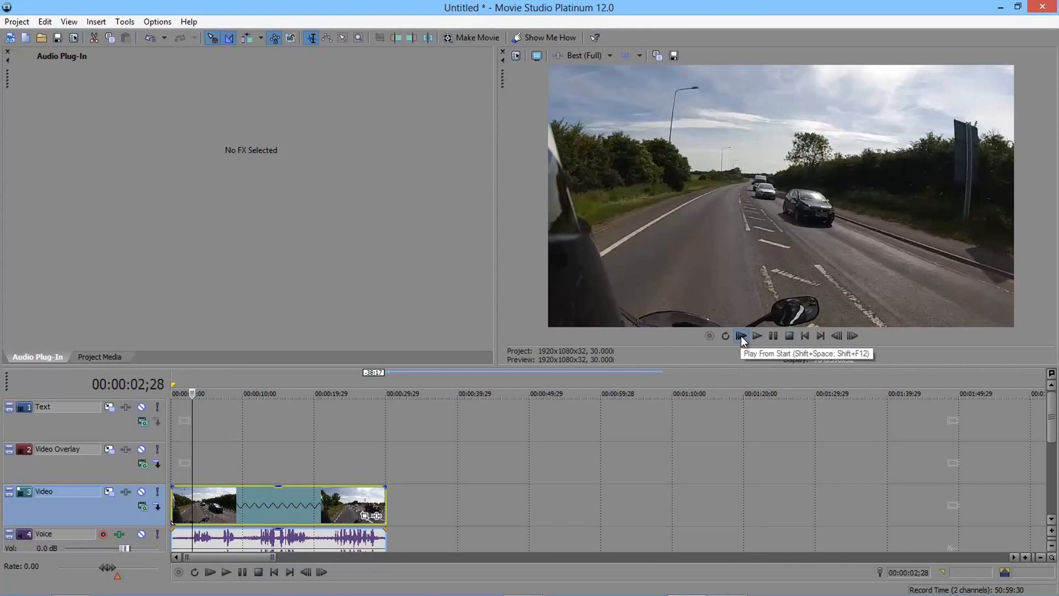
{"action": "left_click", "coordinate": [757, 335]}
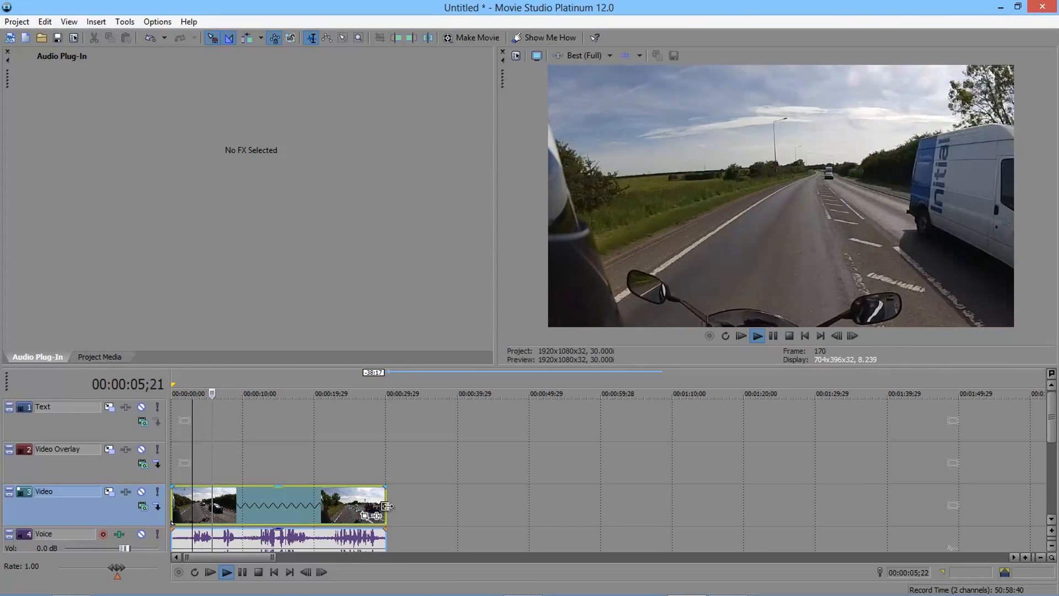
{"action": "left_click_drag", "start_coordinate": [385, 506], "coordinate": [257, 506]}
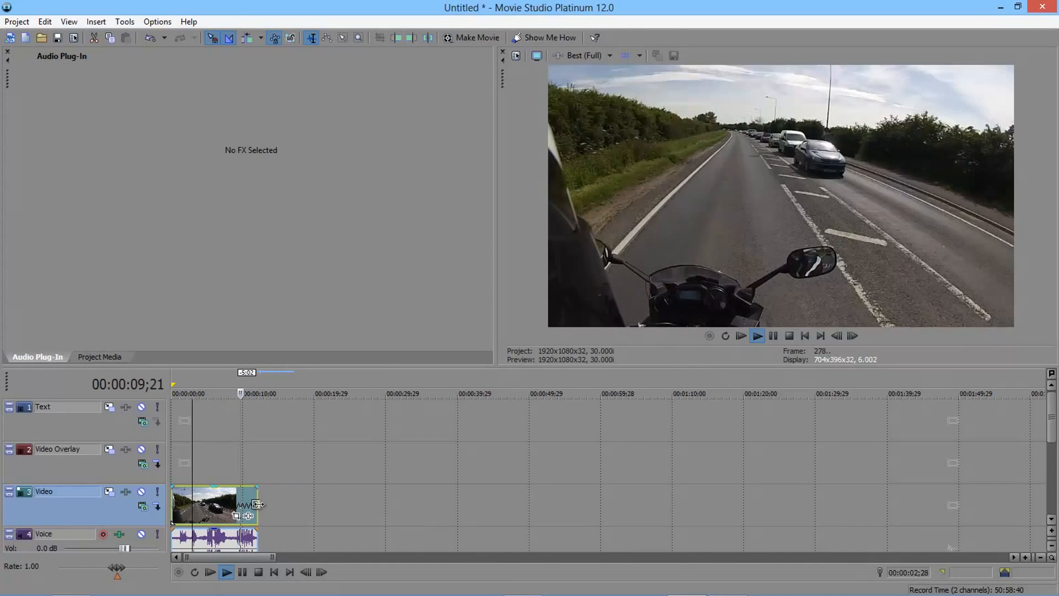